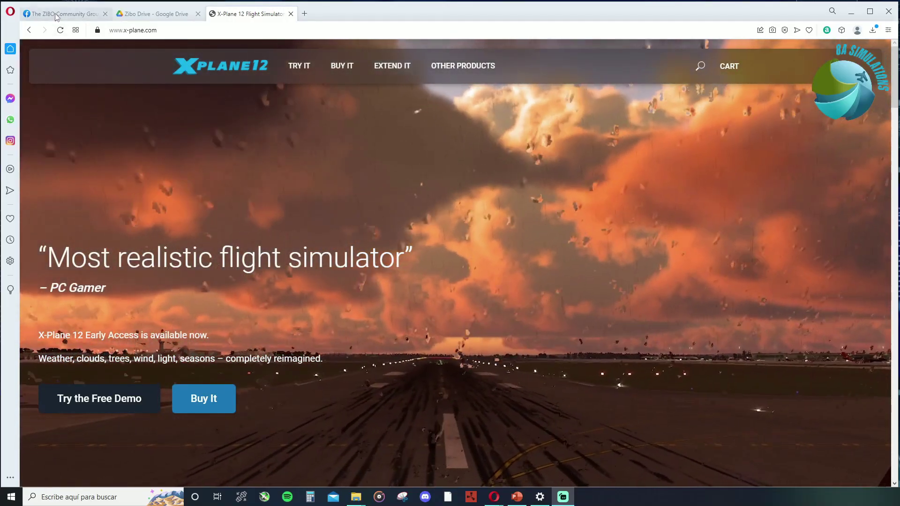
Move to the next Opera tab, the ZIBO Community Group page
key("ctrl+Tab")
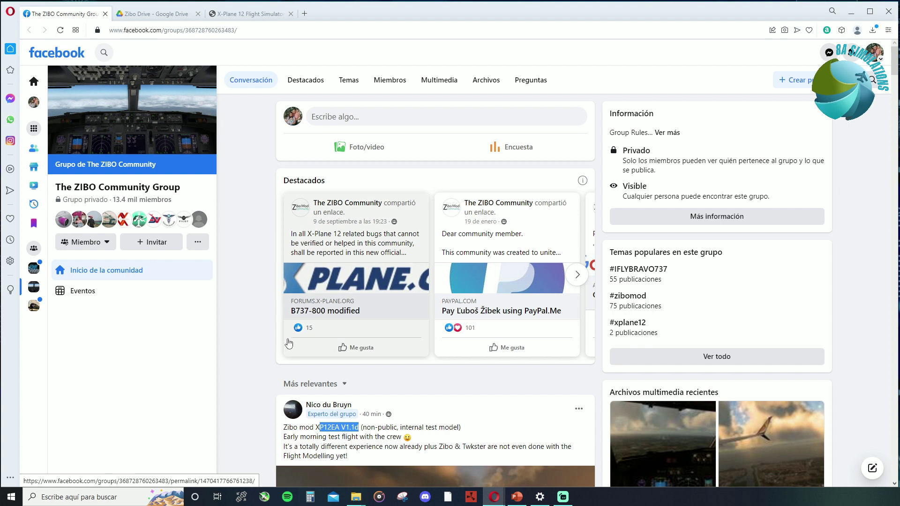
Scroll down through the ZIBO Community Group feed and back up to the top
scroll(288, 344, "down", 4)
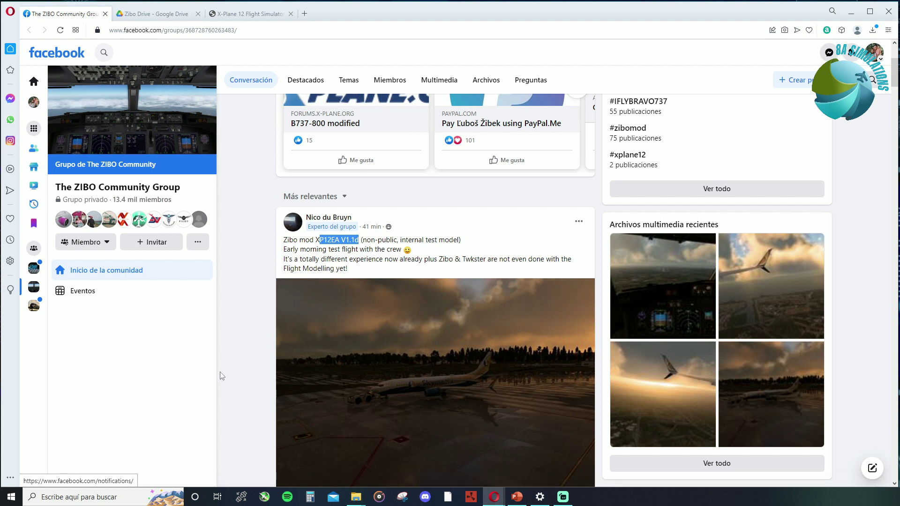
scroll(222, 376, "down", 10)
scroll(222, 376, "up", 6)
scroll(221, 376, "up", 6)
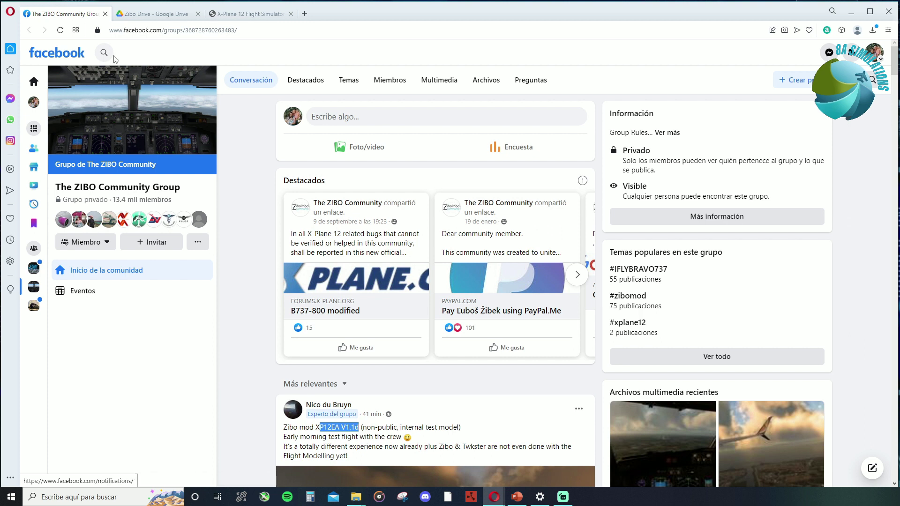
In the Zibo Drive tab, bring up the actions menu for B737-800X_XP12_early_access.zip
left_click(142, 14)
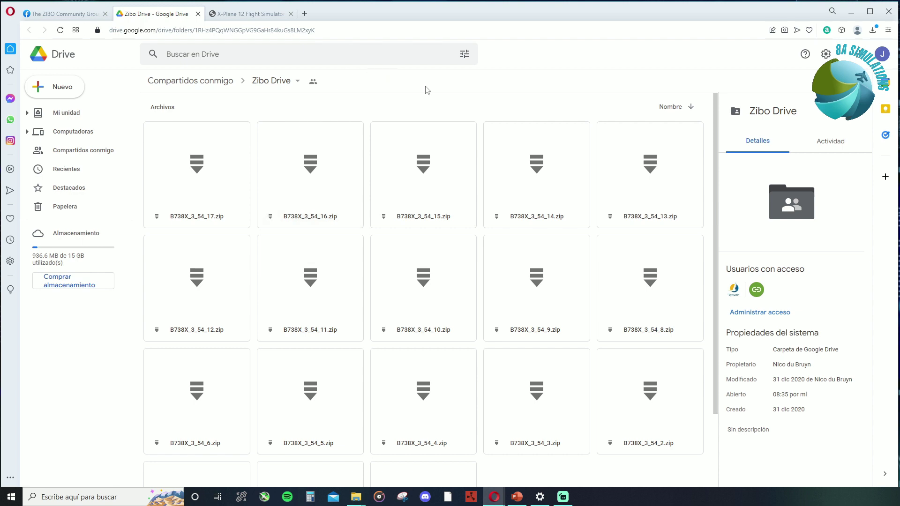
scroll(447, 104, "down", 2)
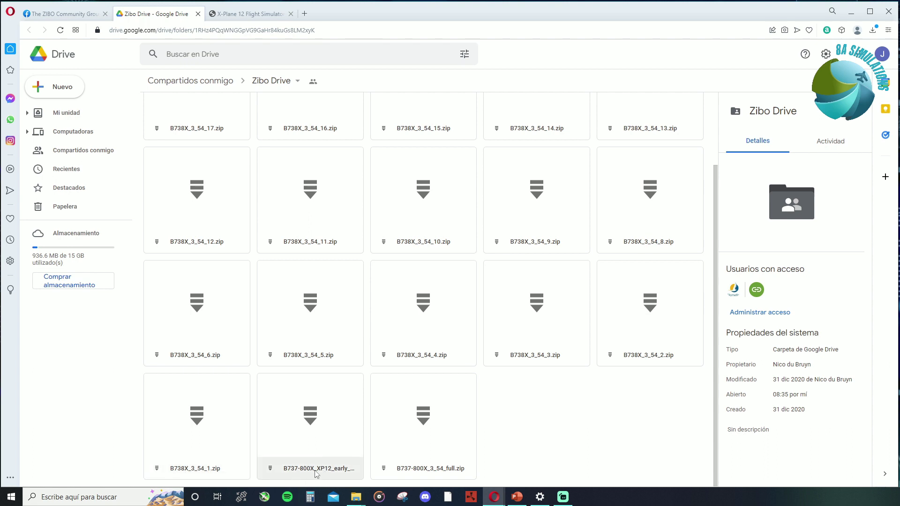
right_click(347, 468)
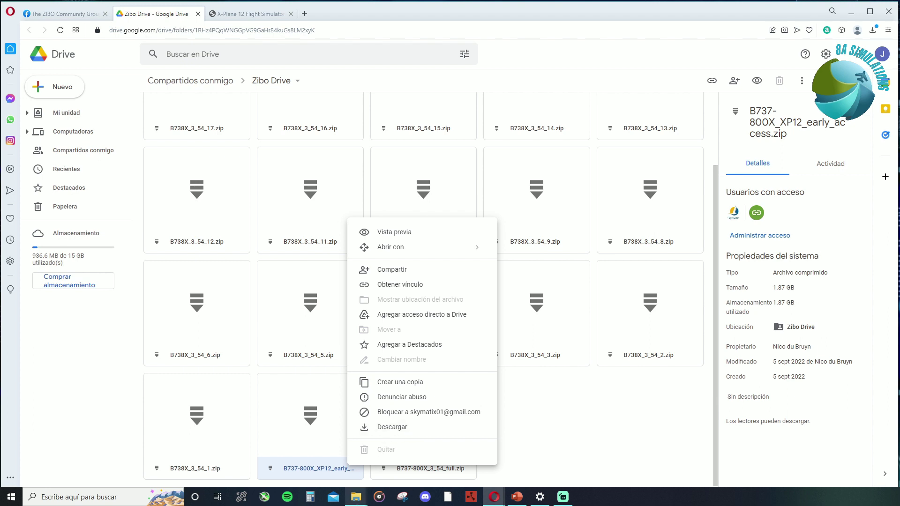
mouse_move(357, 504)
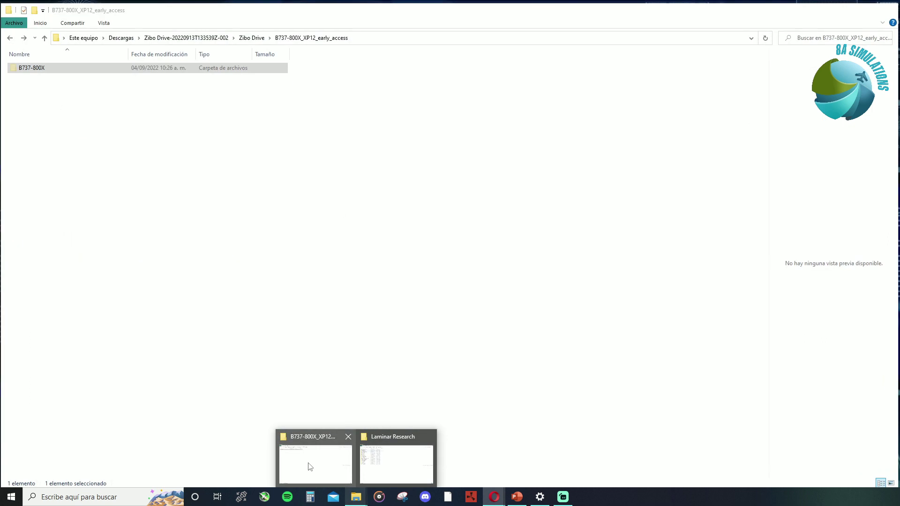
Go to Descargas in Explorer and close the Zibo Drive zip's context menu without extracting
left_click(308, 464)
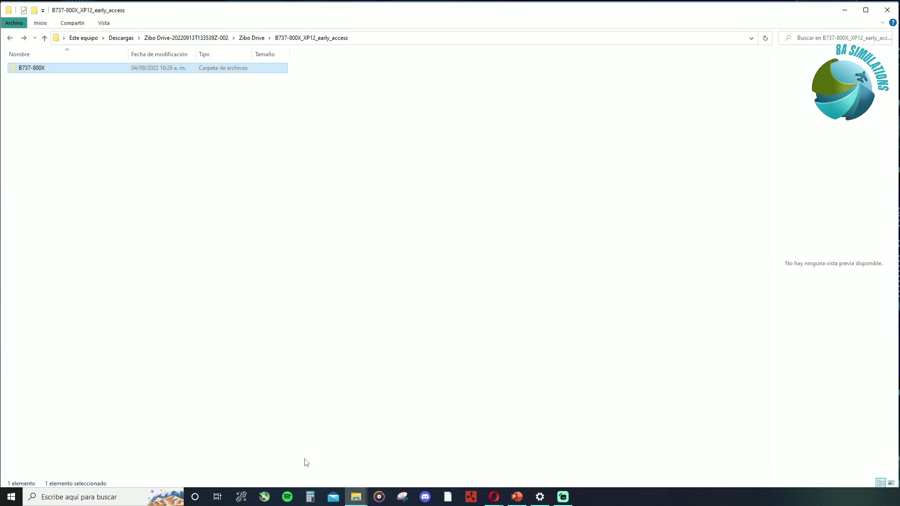
left_click(121, 37)
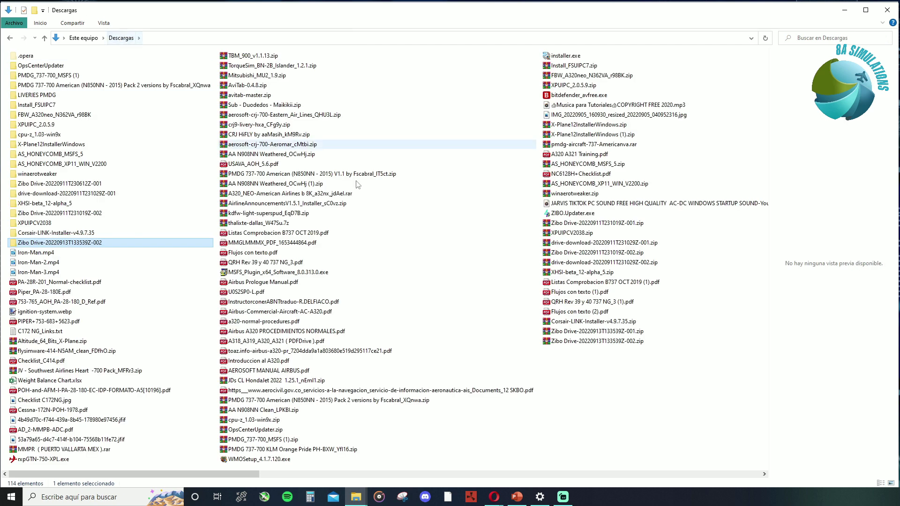
right_click(589, 346)
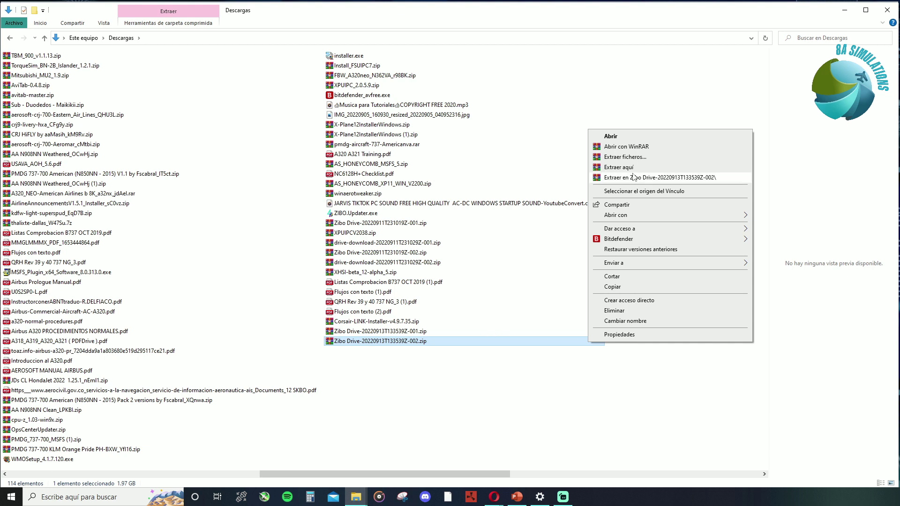
right_click(416, 341)
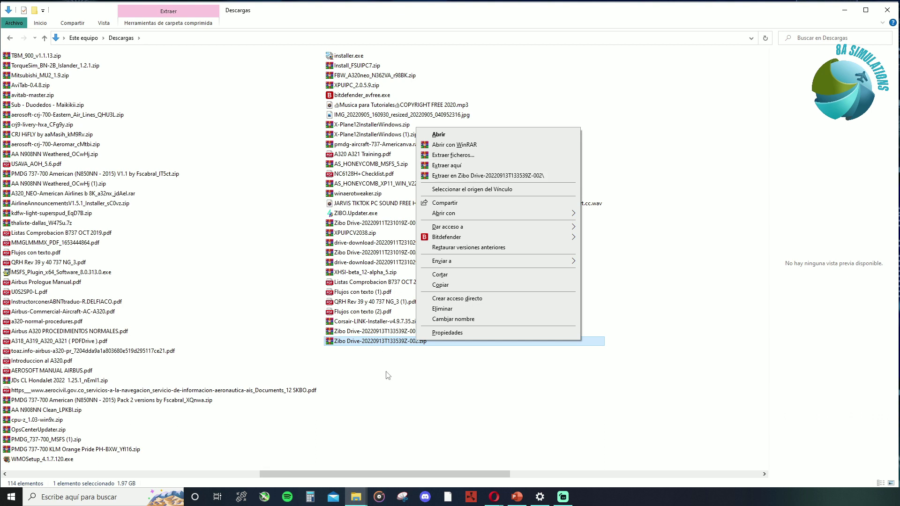
left_click(348, 397)
scroll(394, 434, "down", 3)
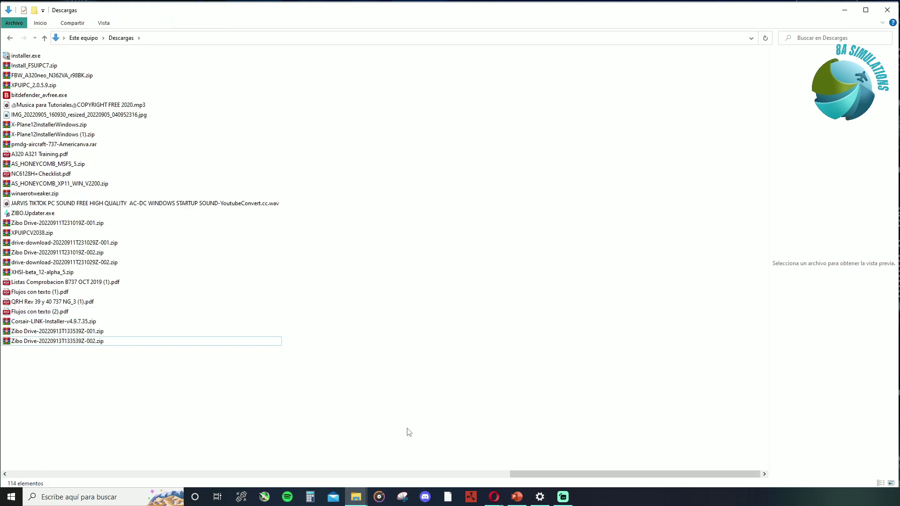
scroll(533, 481, "up", 3)
scroll(228, 434, "down", 3)
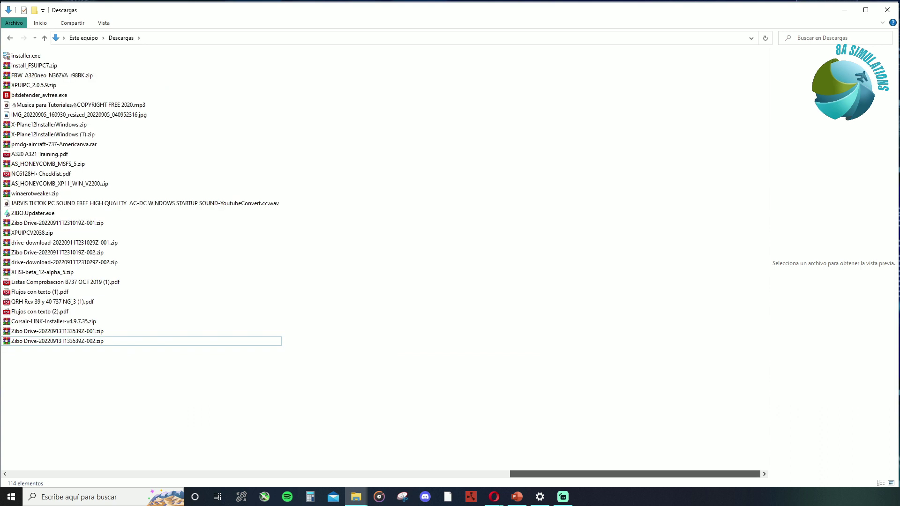
scroll(182, 410, "up", 5)
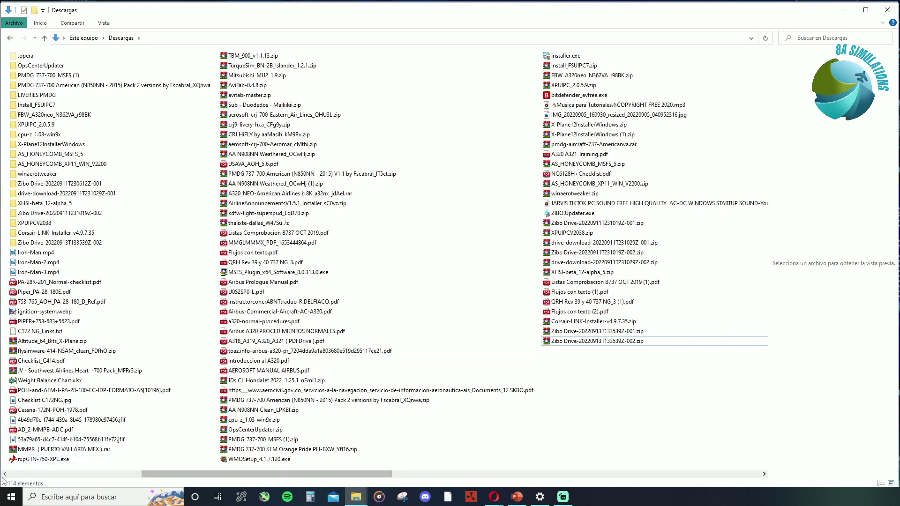
Open Zibo Drive-20220913T133539Z-002, then Zibo Drive, then B737-800X_XP12_early_access
left_click(52, 244)
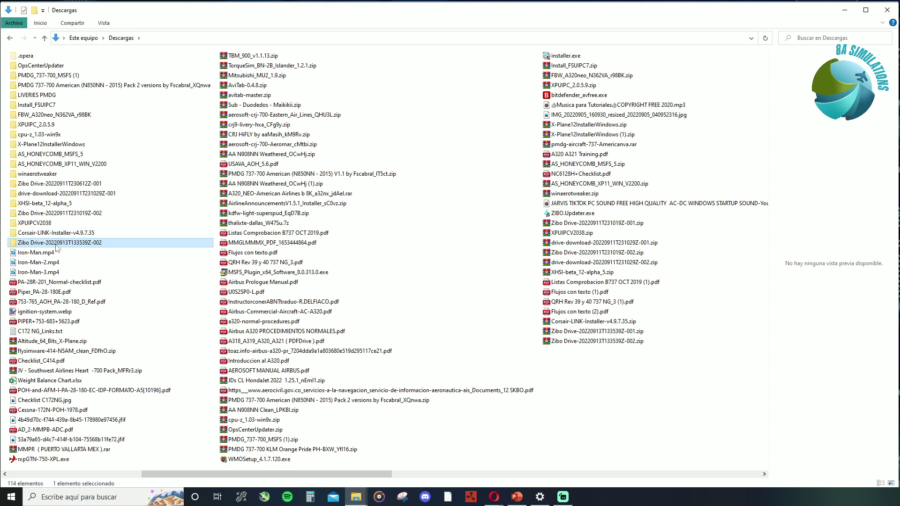
double_click(70, 245)
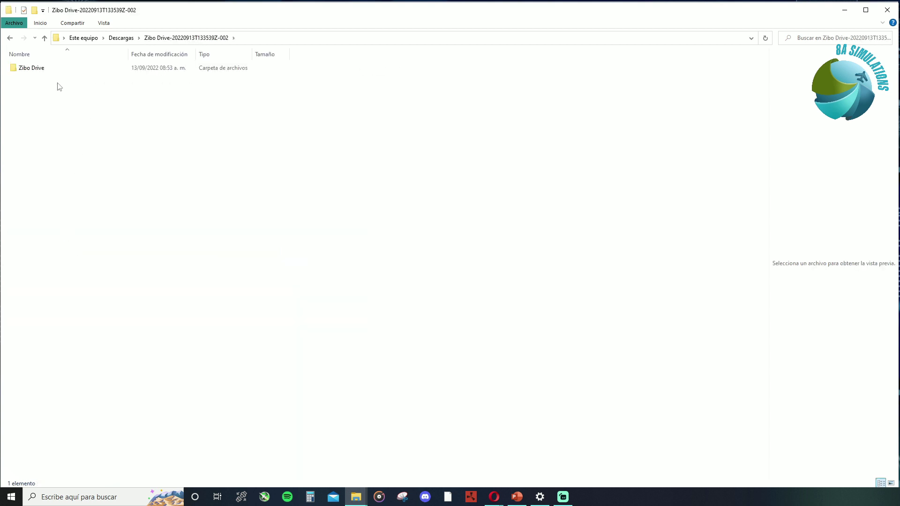
left_click(54, 69)
double_click(55, 68)
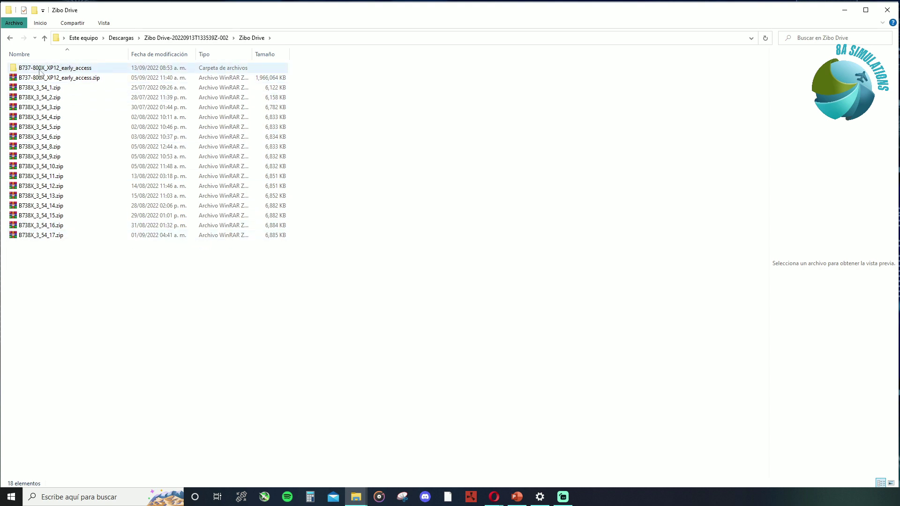
mouse_move(75, 68)
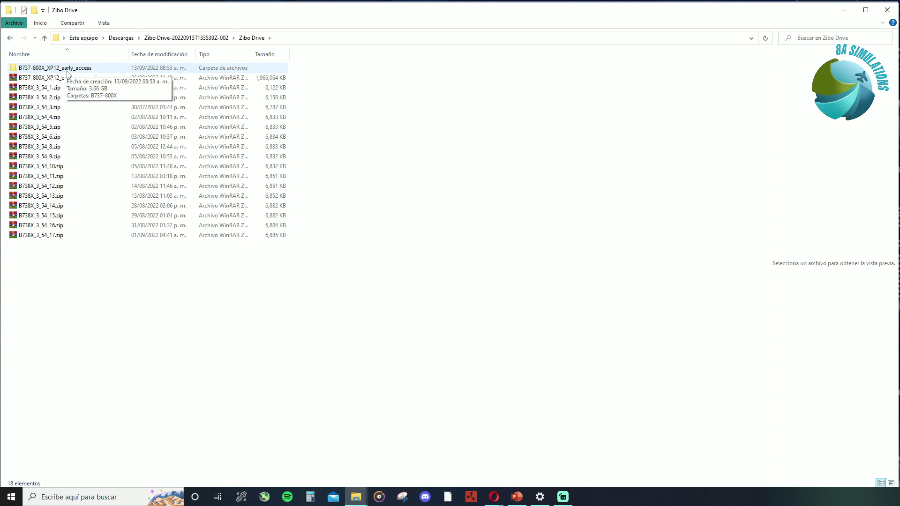
double_click(68, 70)
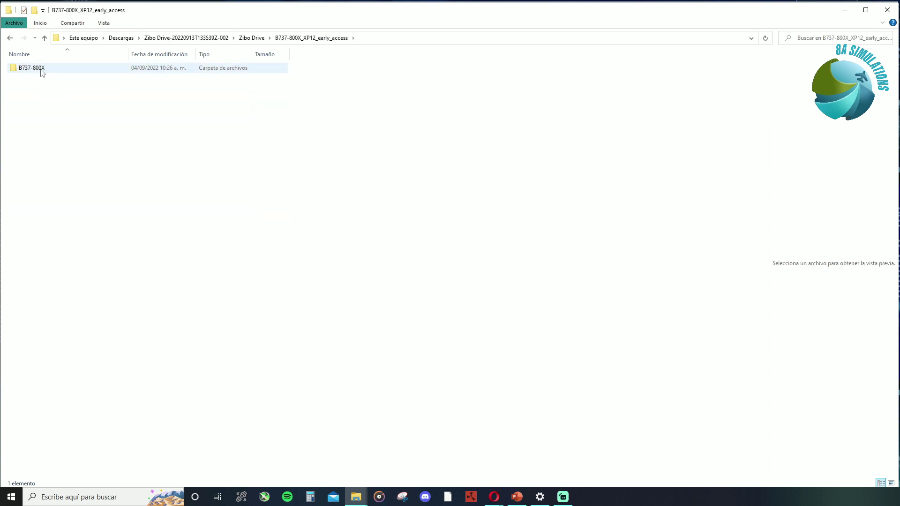
mouse_move(38, 74)
Cut the B737-800X folder for moving
right_click(49, 70)
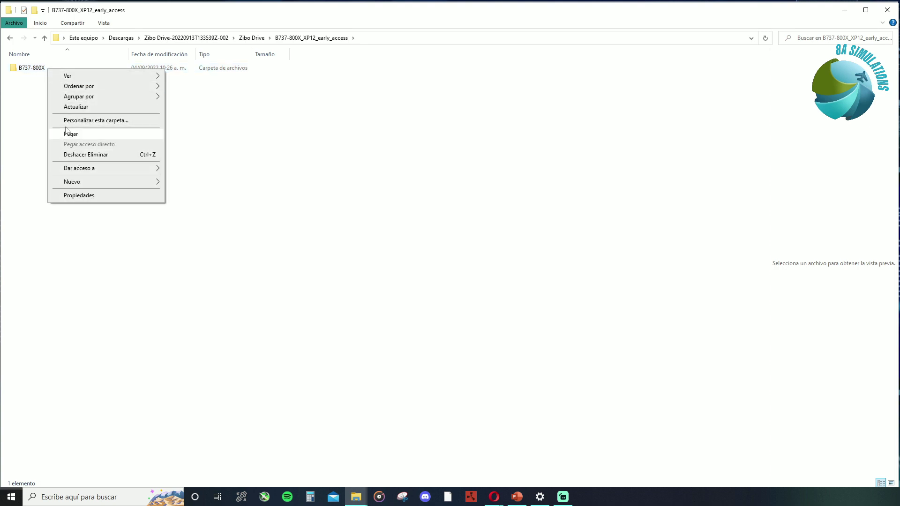
left_click(31, 69)
right_click(31, 68)
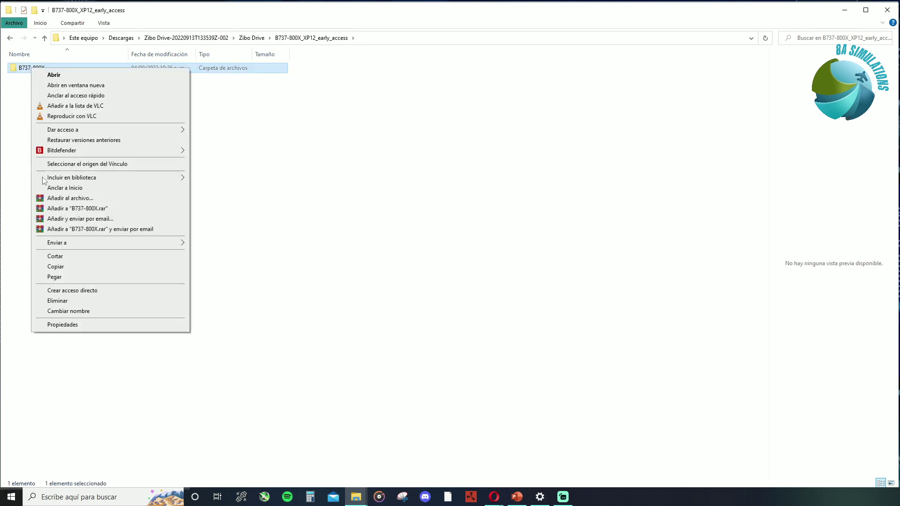
left_click(58, 256)
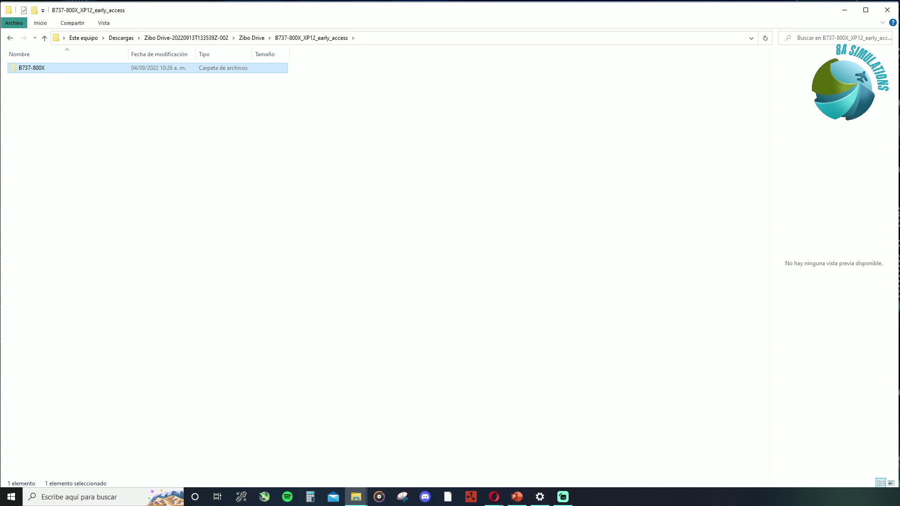
Paste B737-800X into X-Plane 12's Aircraft folder, then close that window
key("alt+Tab")
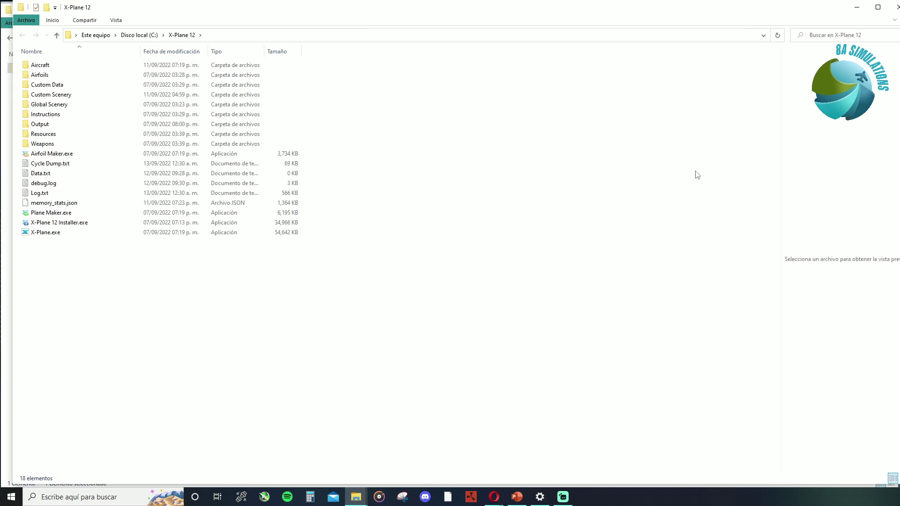
left_click_drag(439, 10, 425, 12)
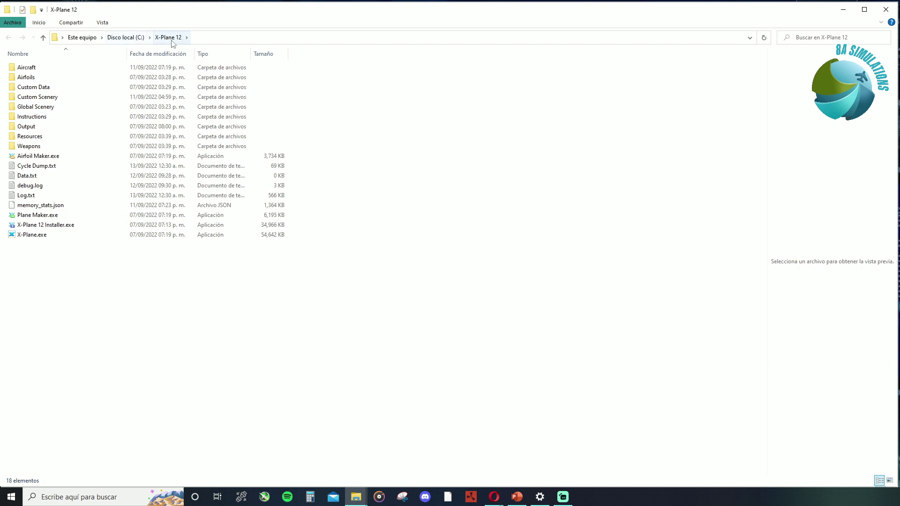
double_click(45, 70)
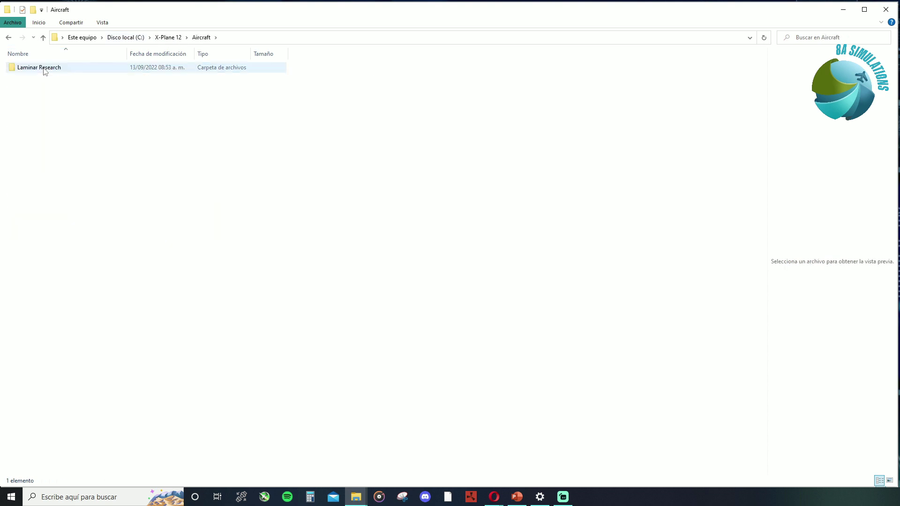
right_click(49, 83)
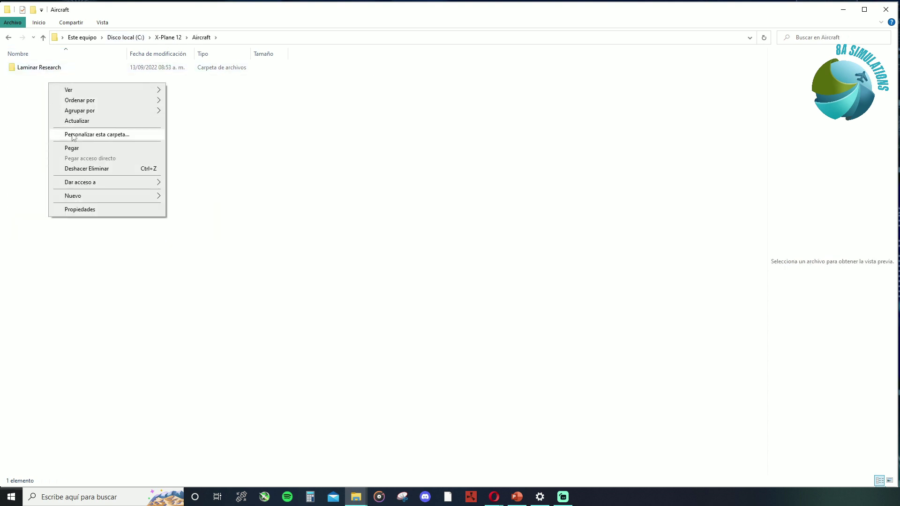
left_click(78, 148)
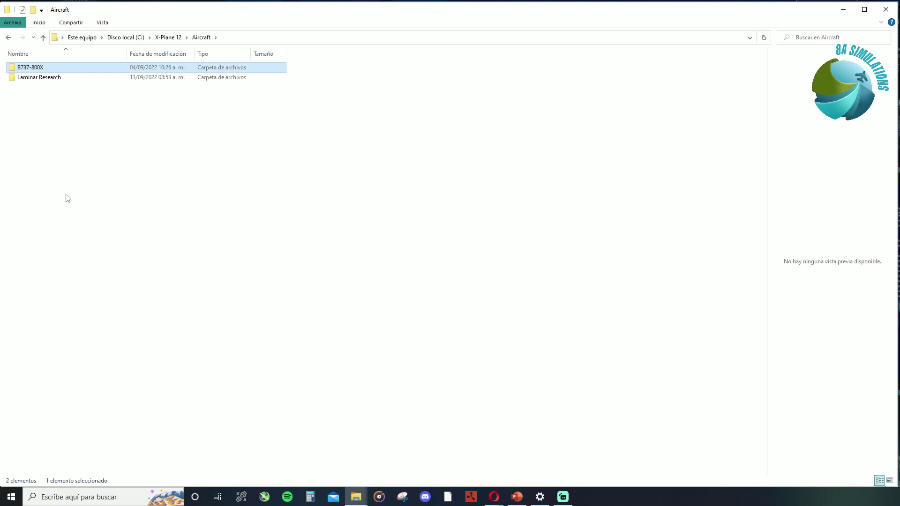
left_click(43, 109)
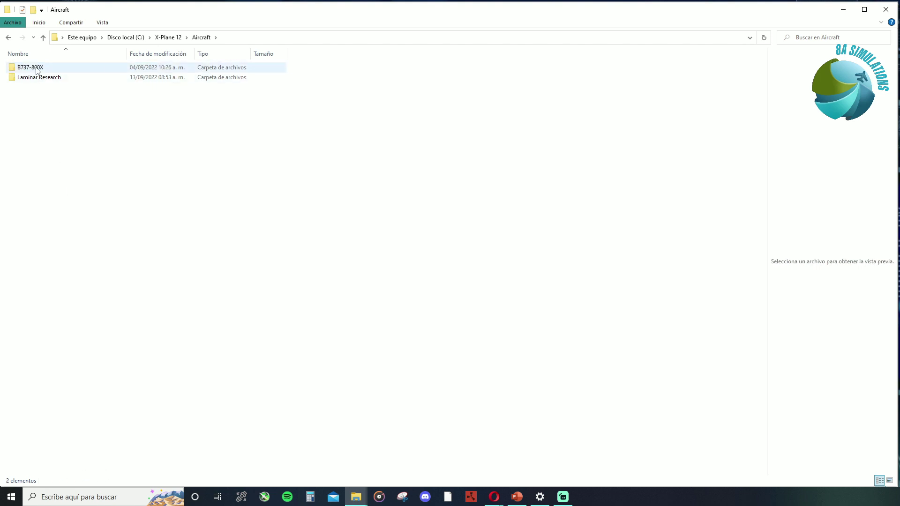
left_click(888, 14)
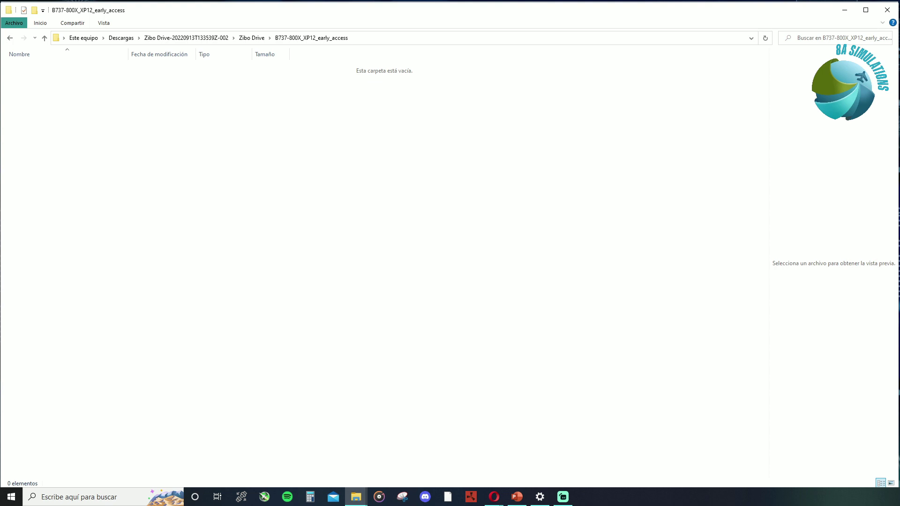
Bring the Opera window with the Zibo Drive folder back to the front
mouse_move(494, 497)
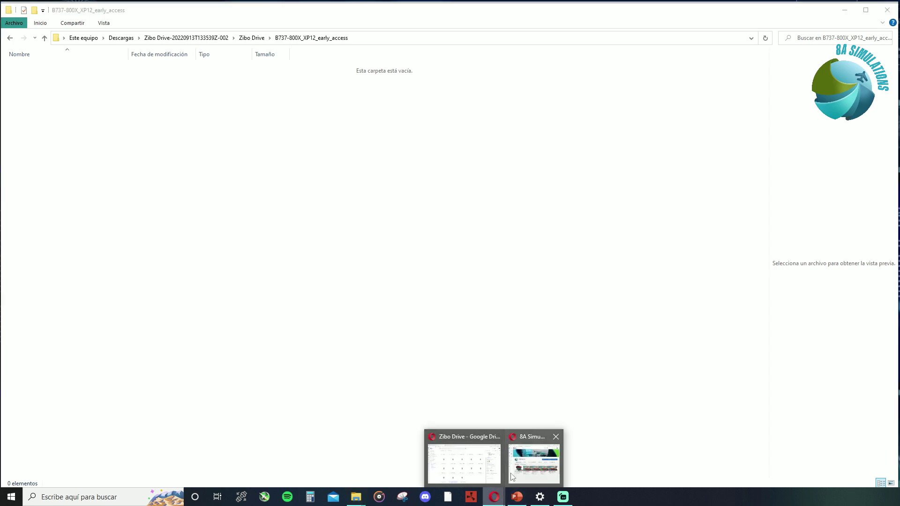
left_click(469, 457)
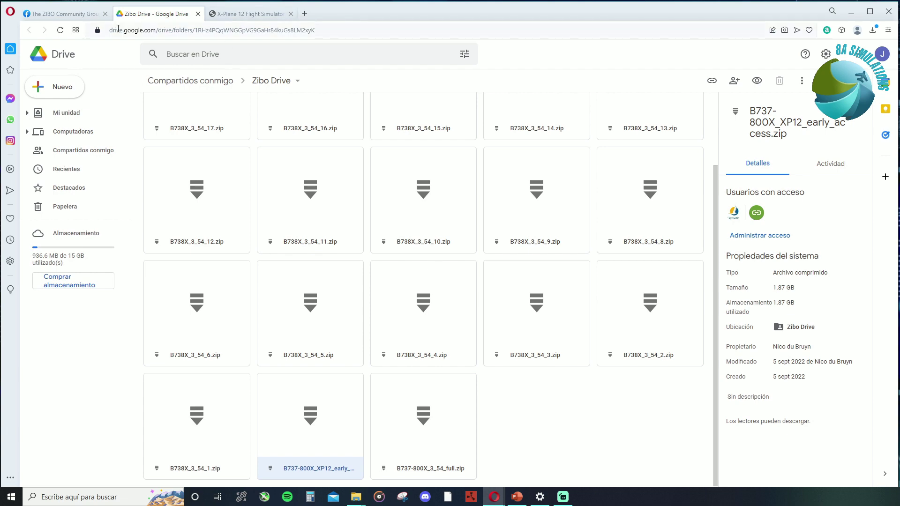
Switch to the X-Plane 12 Flight Simulator tab in Opera
left_click(250, 14)
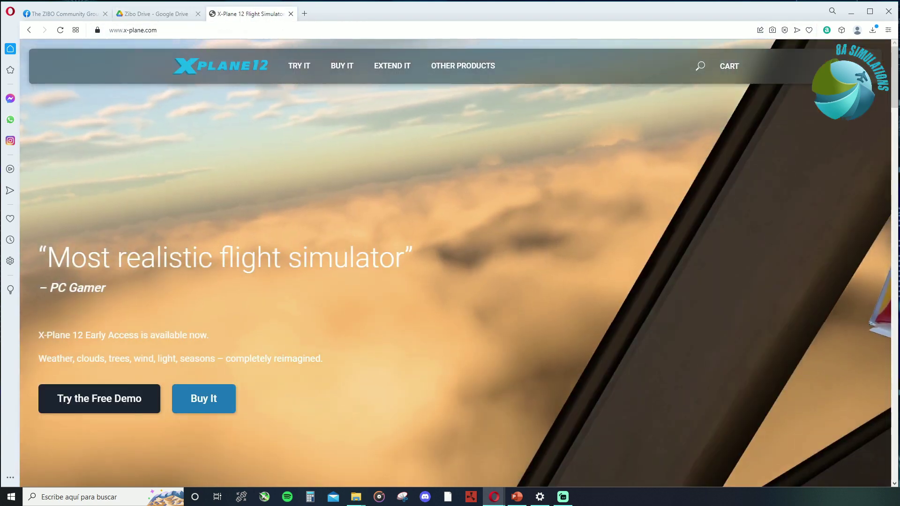